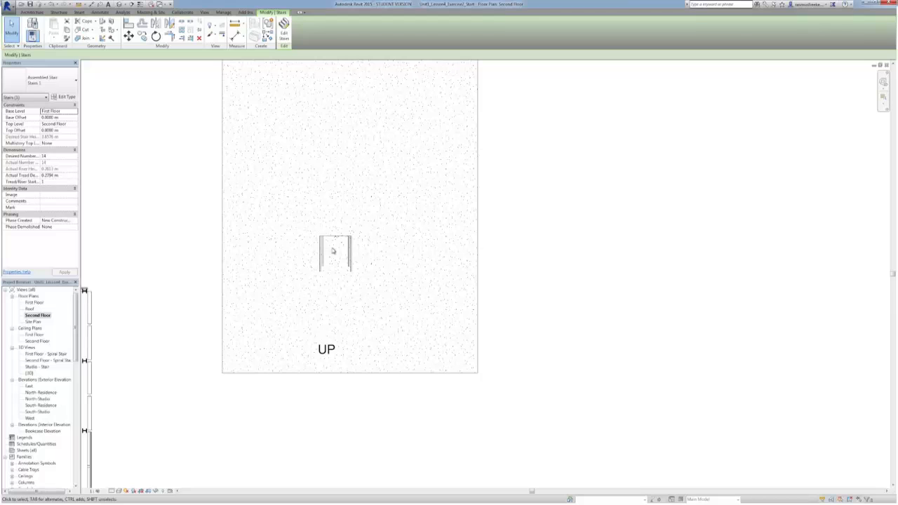
# Edit the second-floor slab's boundary, picking the stair's outer side edges, its upper end edge and the eighth tread line below it as boundary lines
pyautogui.click(269, 304)
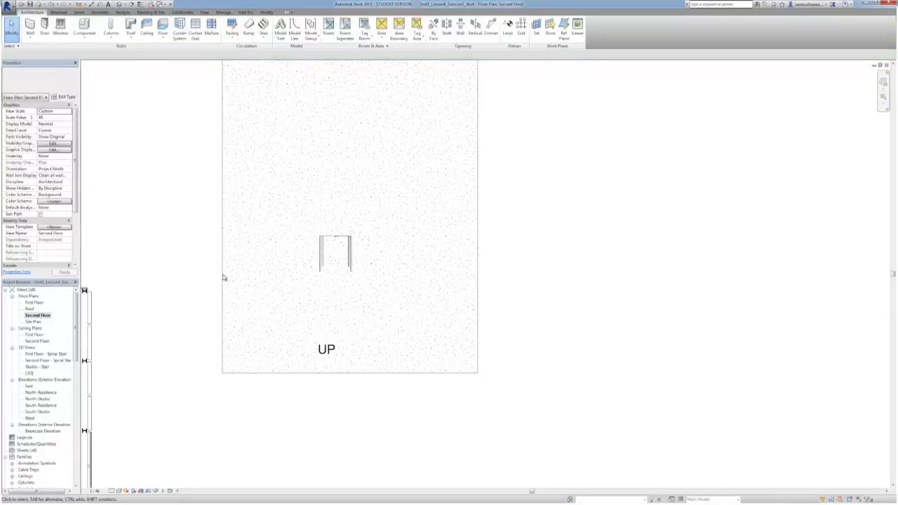
pyautogui.click(224, 278)
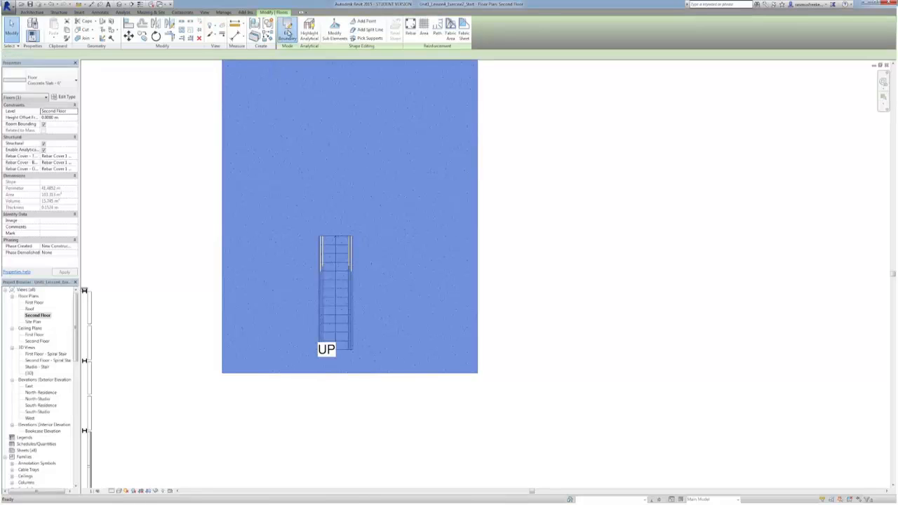
pyautogui.click(287, 33)
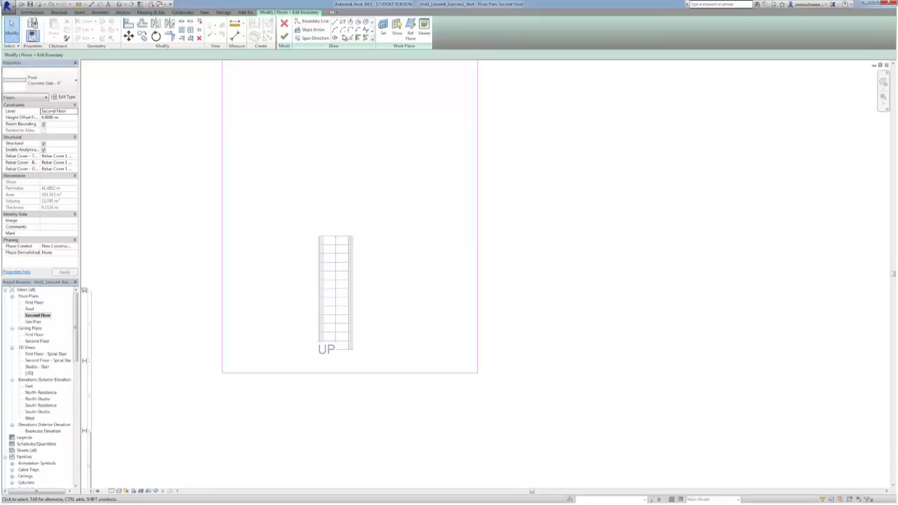
pyautogui.click(350, 37)
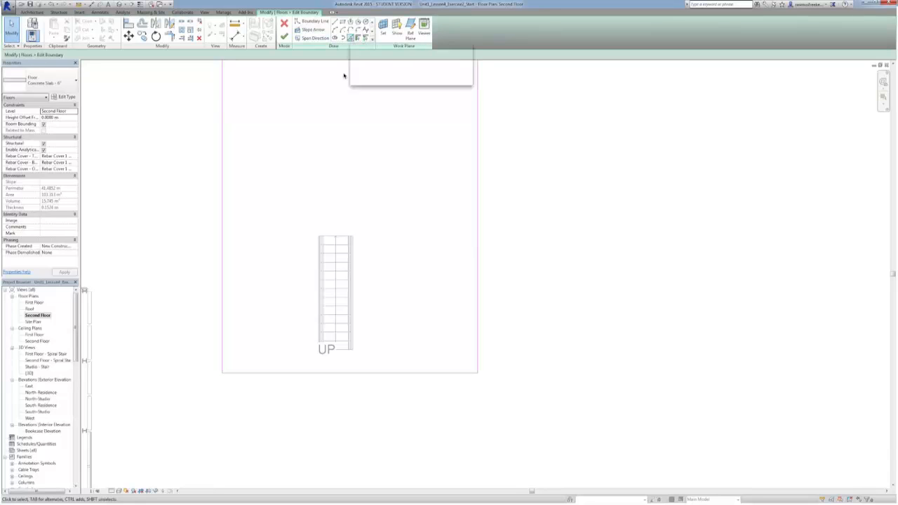
pyautogui.scroll(5, 320, 283)
pyautogui.click(316, 282)
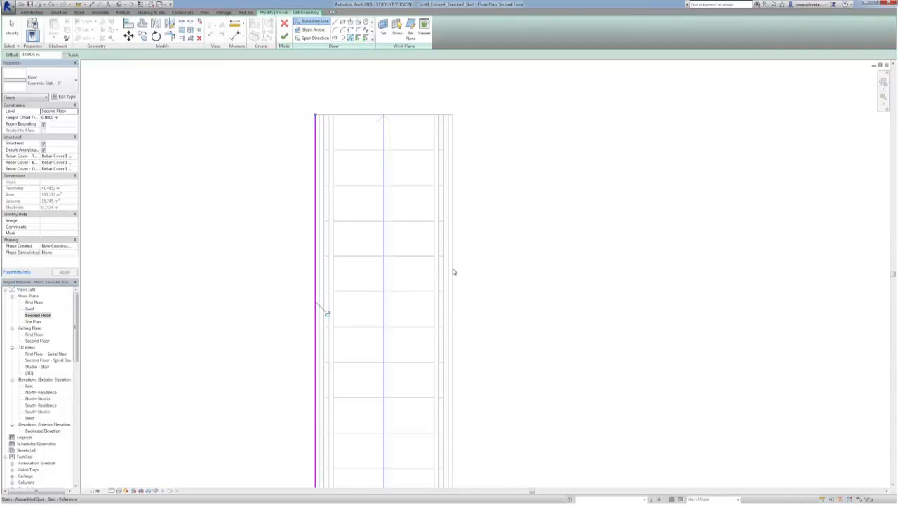
pyautogui.click(406, 117)
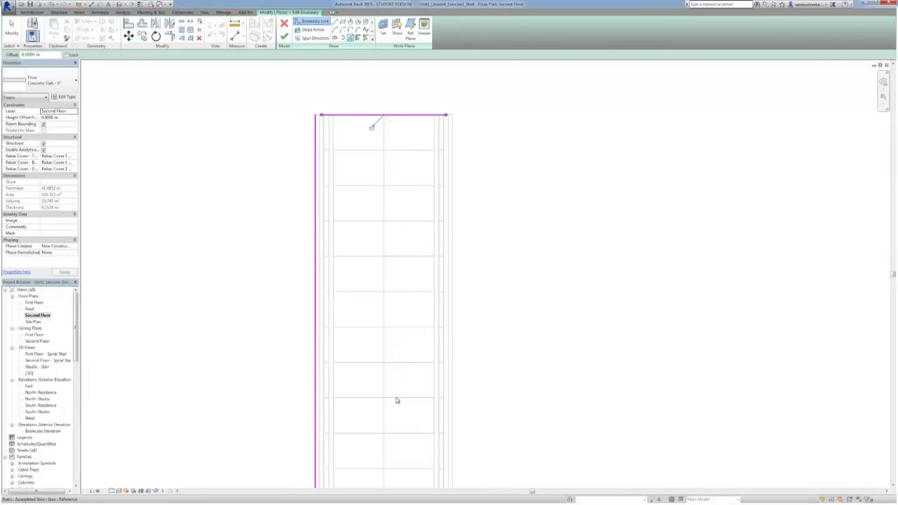
pyautogui.click(359, 363)
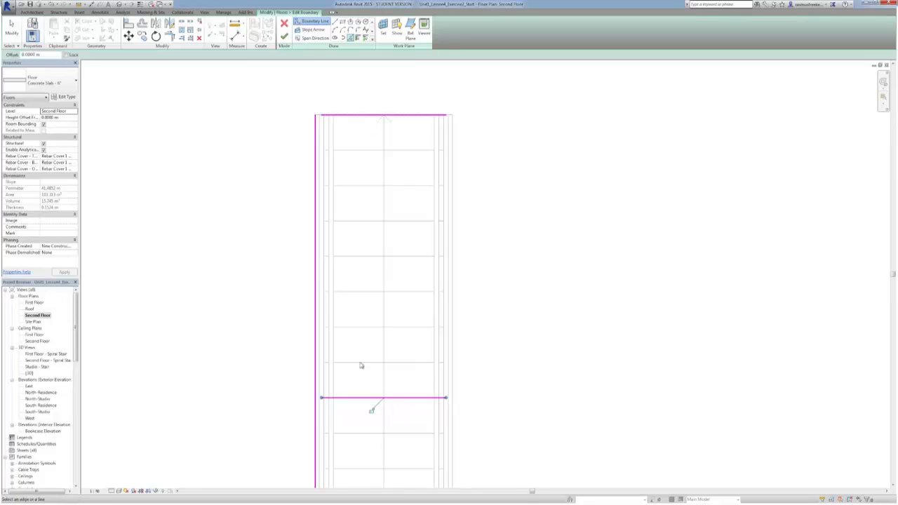
pyautogui.click(453, 348)
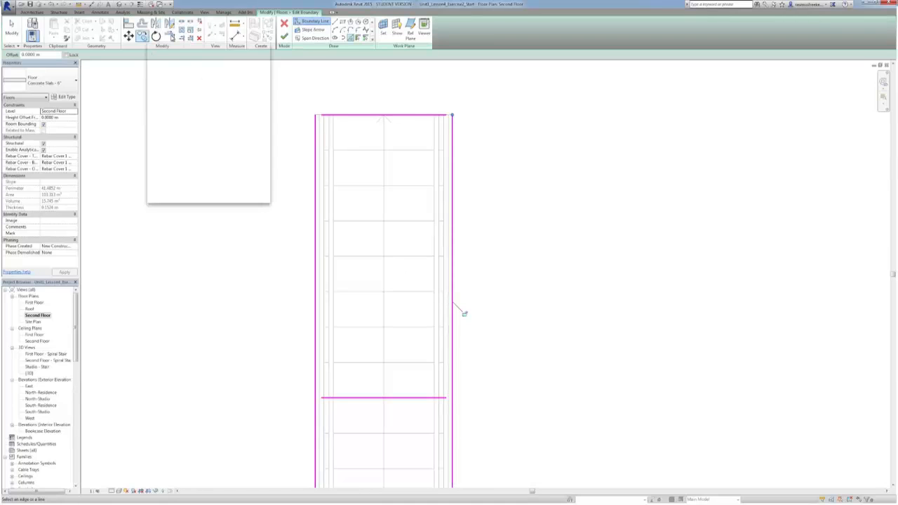
# Trim and extend the picked lines to corners so they form a closed rectangle around the upper part of the stair
pyautogui.click(169, 36)
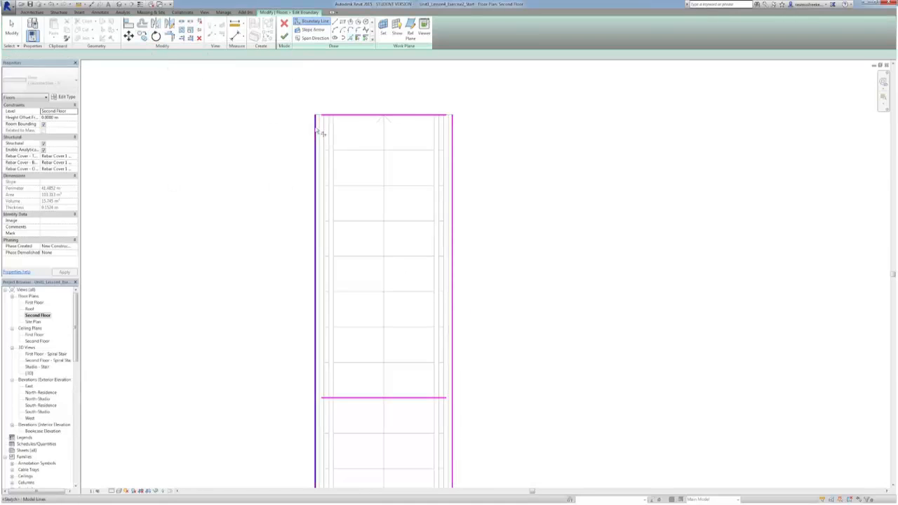
pyautogui.click(316, 133)
pyautogui.click(452, 122)
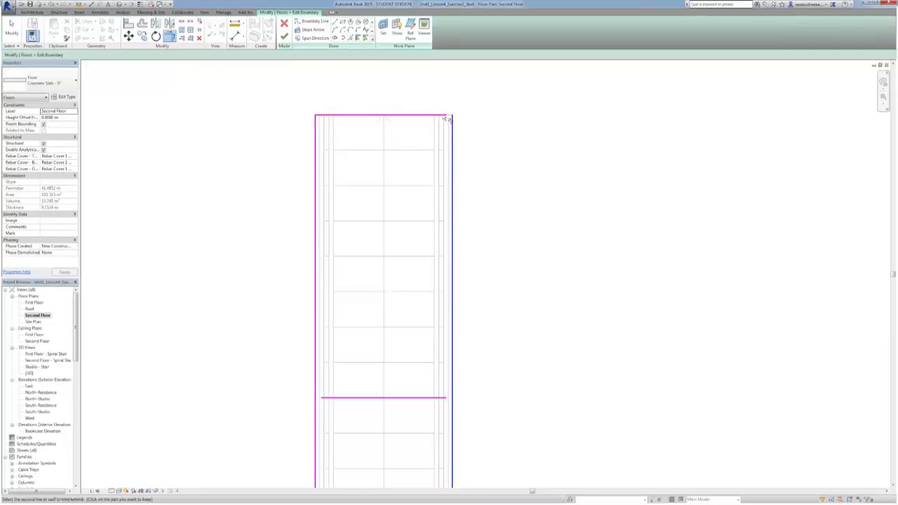
pyautogui.click(445, 115)
pyautogui.click(314, 388)
pyautogui.click(438, 397)
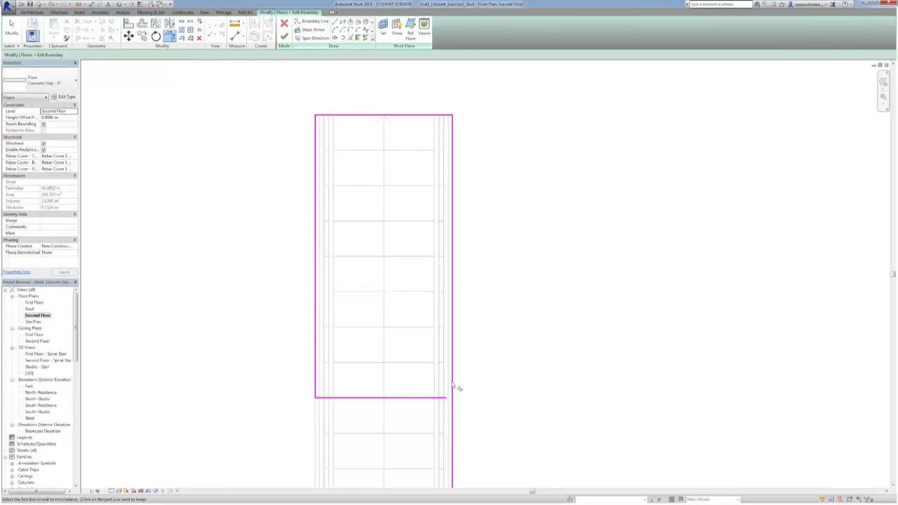
pyautogui.click(452, 384)
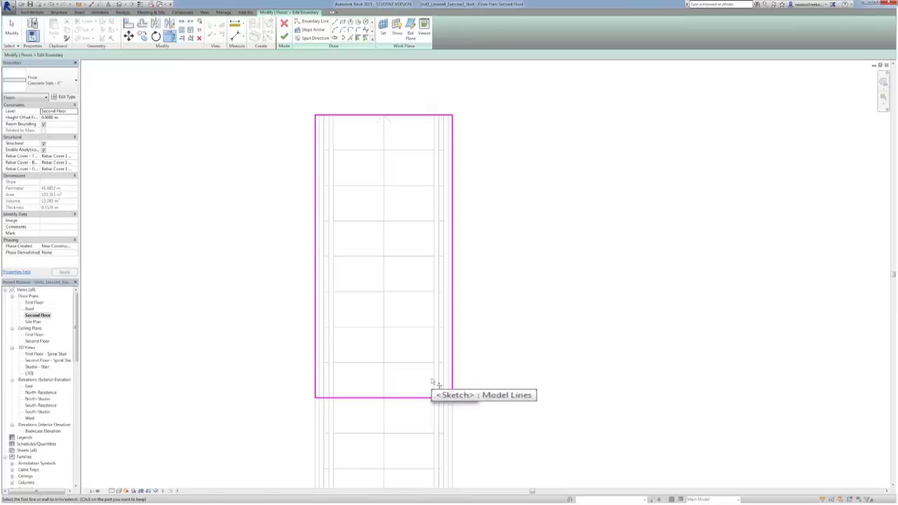
# Finish the slab boundary edit and inspect the rectangular stair opening in the 3D view
pyautogui.scroll(-2, 435, 384)
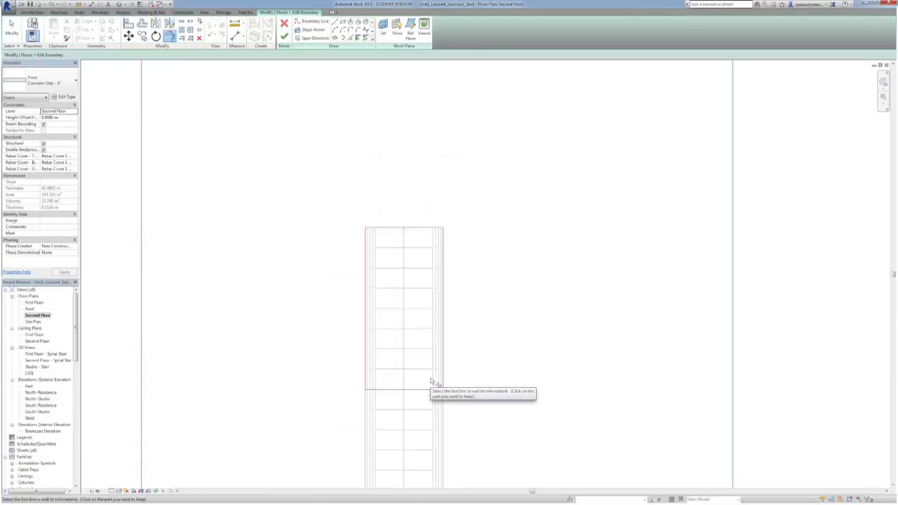
pyautogui.scroll(-1, 431, 381)
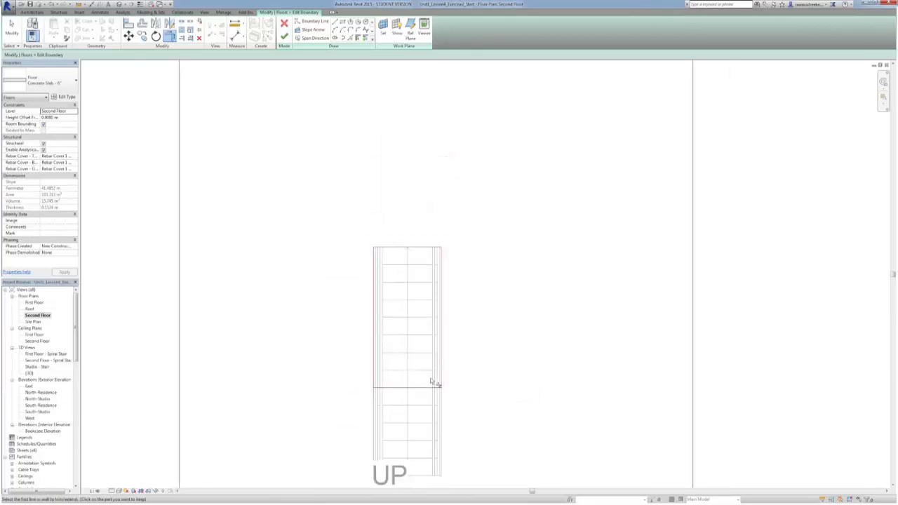
pyautogui.click(284, 38)
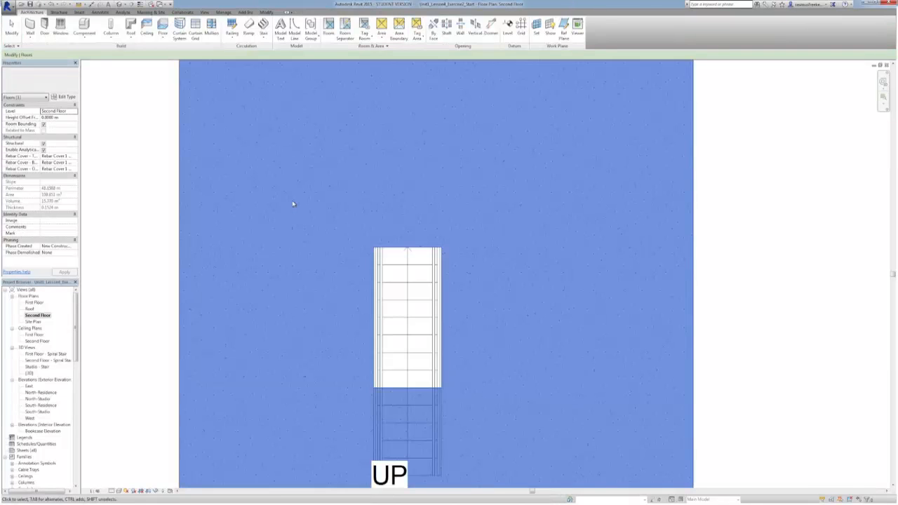
pyautogui.click(156, 250)
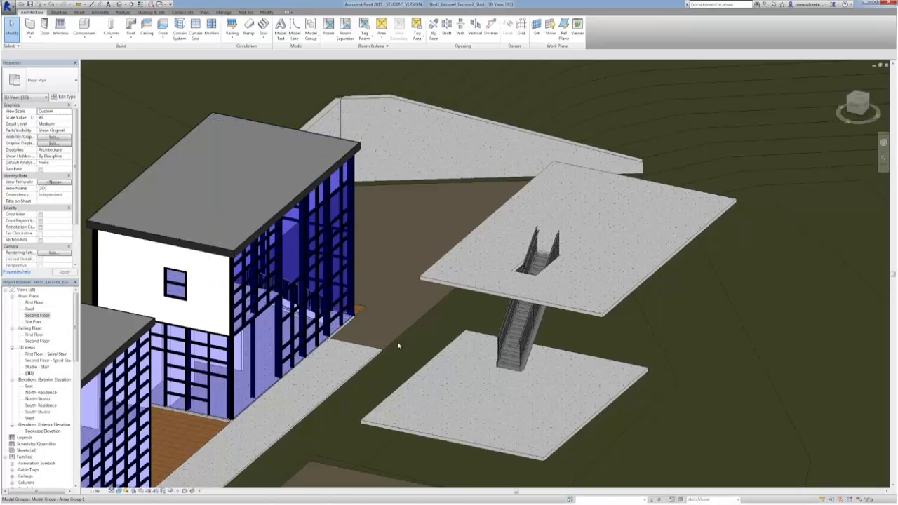
pyautogui.keyDown('shift'); pyautogui.moveTo(376, 355); pyautogui.dragTo(476, 334, button='middle'); pyautogui.keyUp('shift')
pyautogui.scroll(-1, 476, 334)
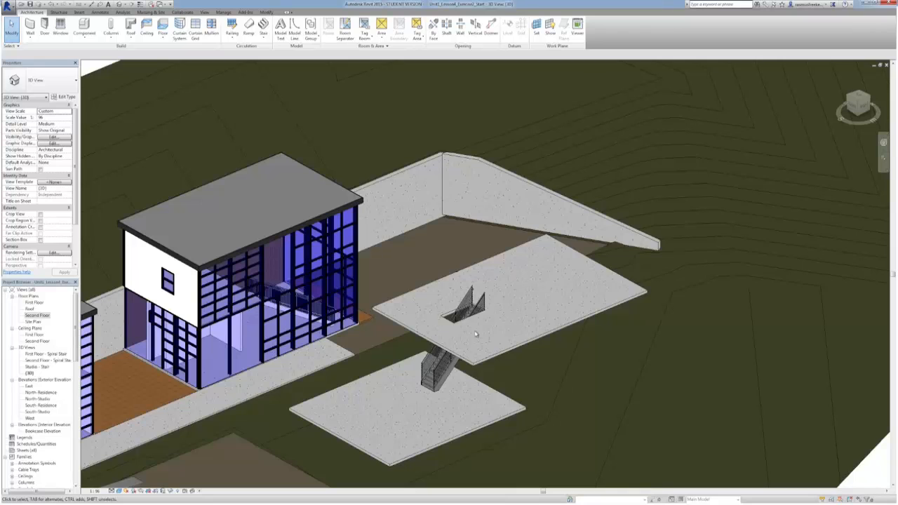
pyautogui.scroll(2, 475, 334)
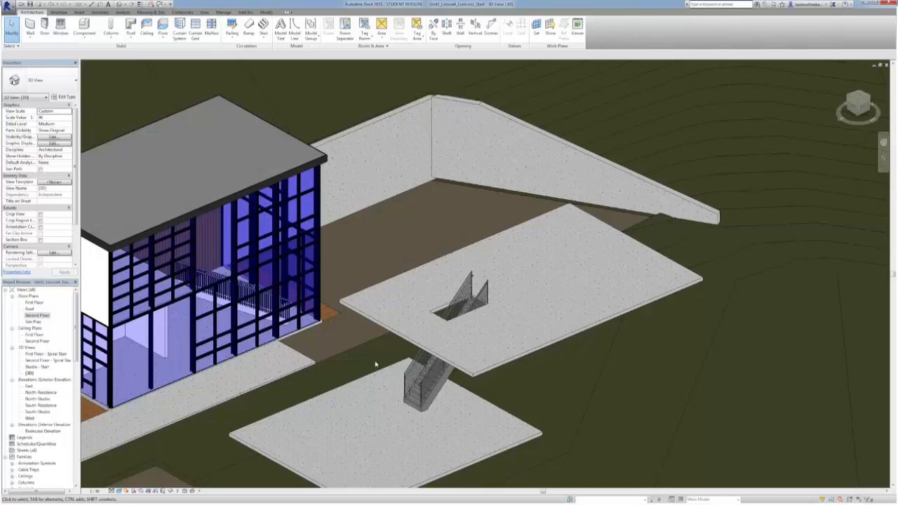
# Reopen the slab boundary in the Second Floor plan and delete the opening's two side lines and its lower line
pyautogui.doubleClick(39, 315)
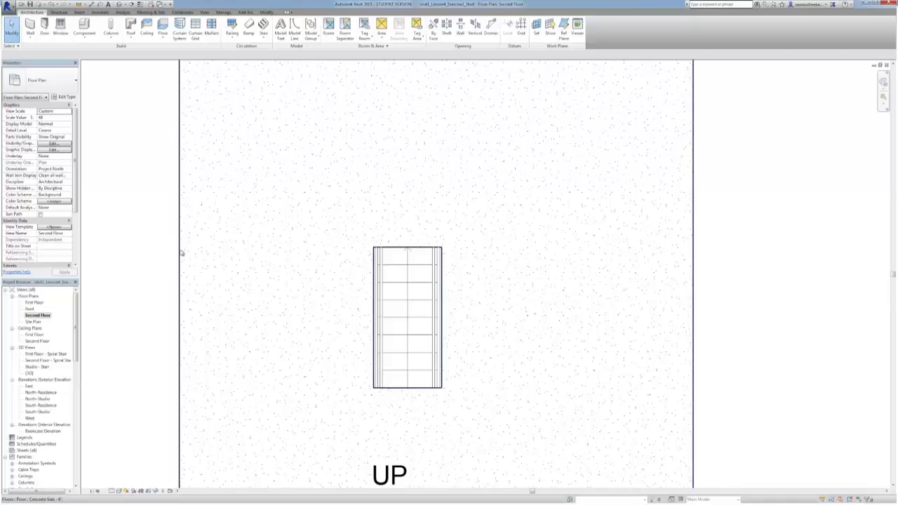
pyautogui.click(181, 250)
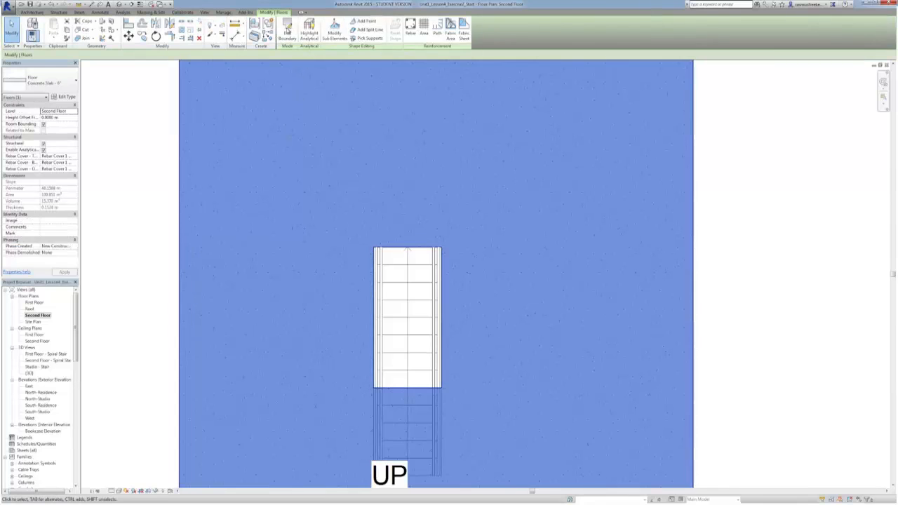
pyautogui.click(287, 30)
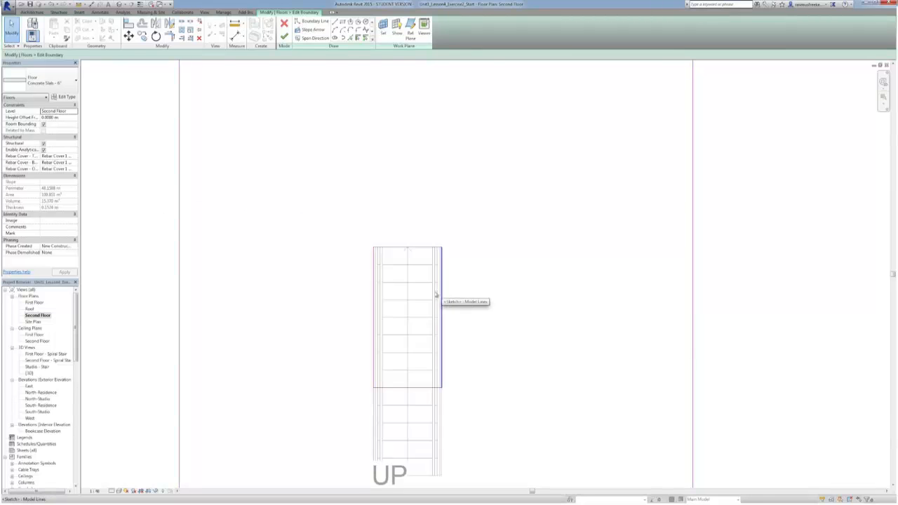
pyautogui.click(401, 387)
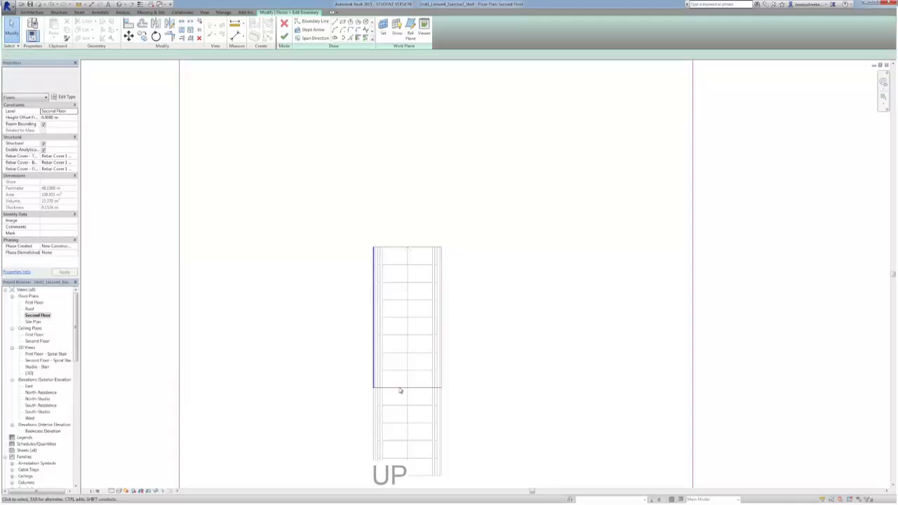
pyautogui.keyDown('ctrl'); pyautogui.click(441, 355); pyautogui.keyUp('ctrl')
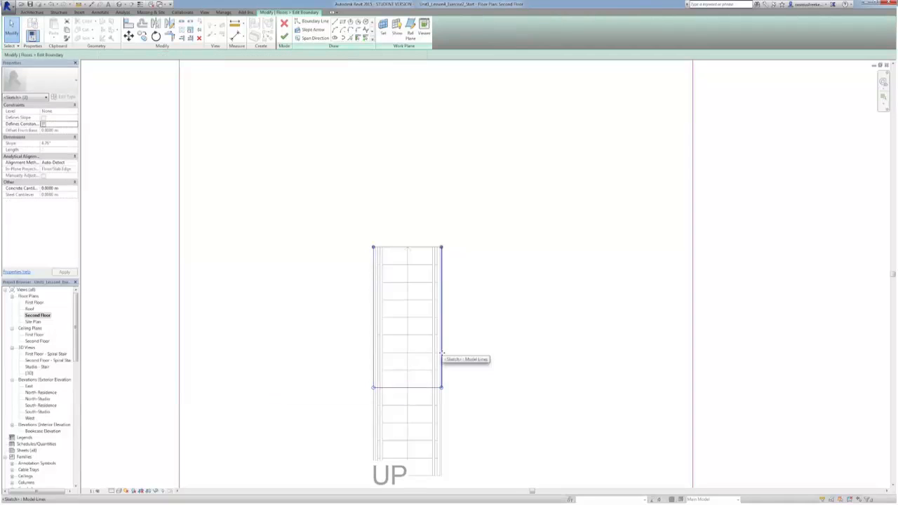
pyautogui.press('Delete')
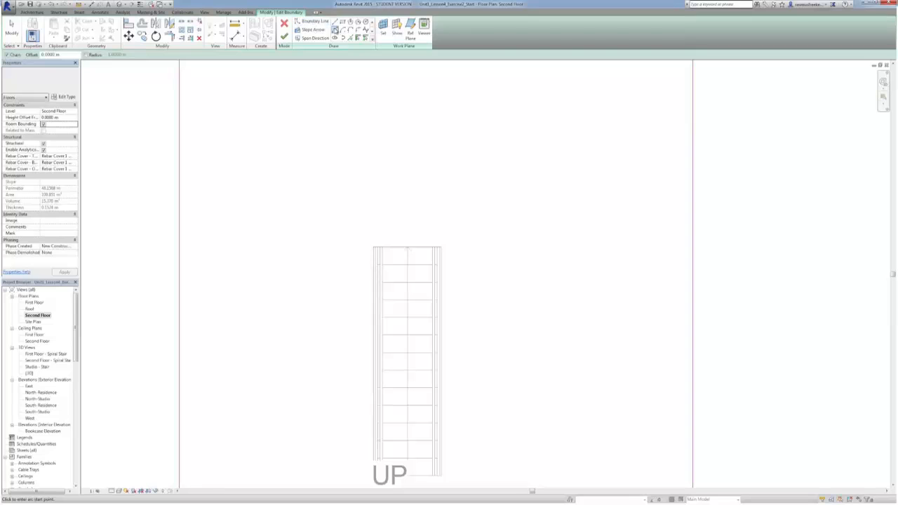
# Draw a Start-End-Radius Arc between the ends of the remaining opening line, bulging down over the stair to near its lower end
pyautogui.click(335, 31)
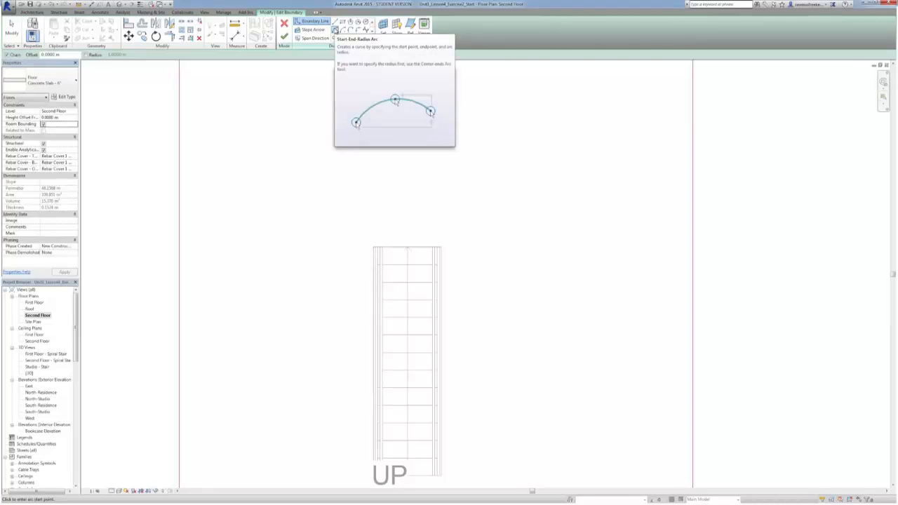
pyautogui.click(373, 246)
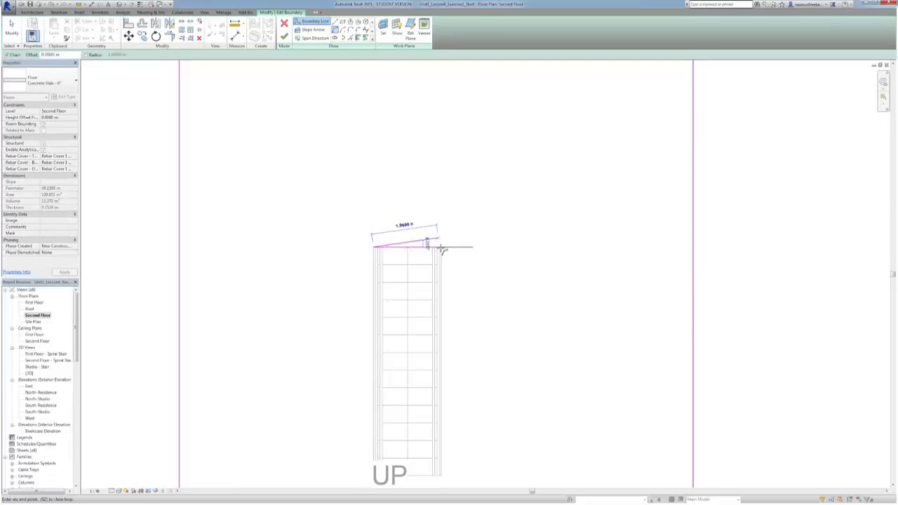
pyautogui.click(442, 248)
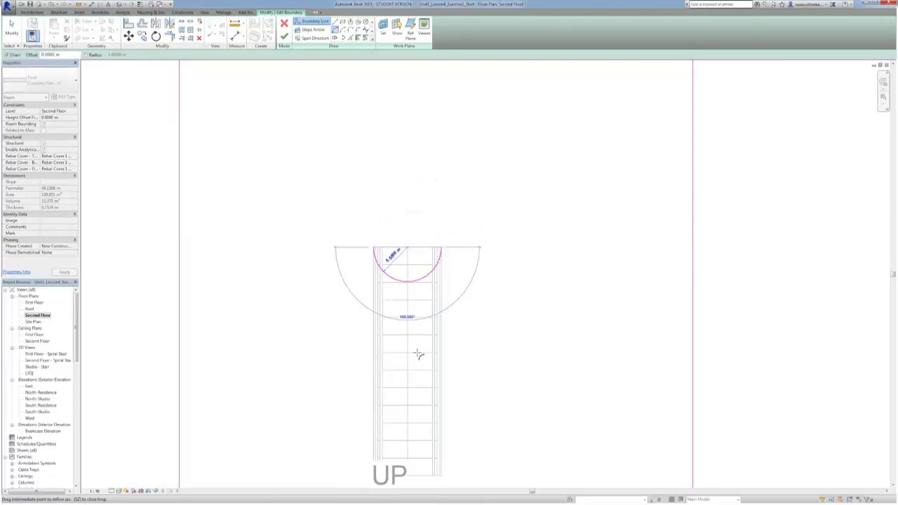
pyautogui.click(414, 439)
pyautogui.press('Escape')
pyautogui.press('Escape')
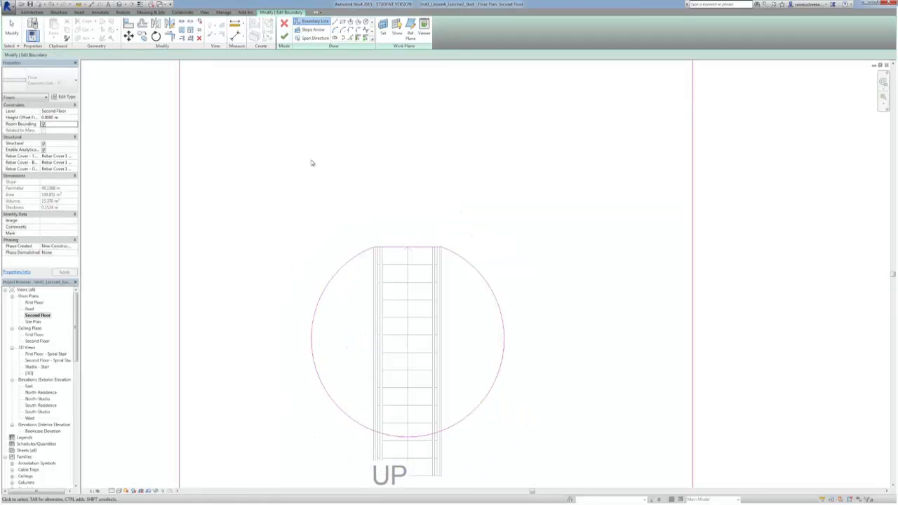
# Finish the slab sketch and examine the rounded stair opening up close in the 3D view
pyautogui.click(284, 39)
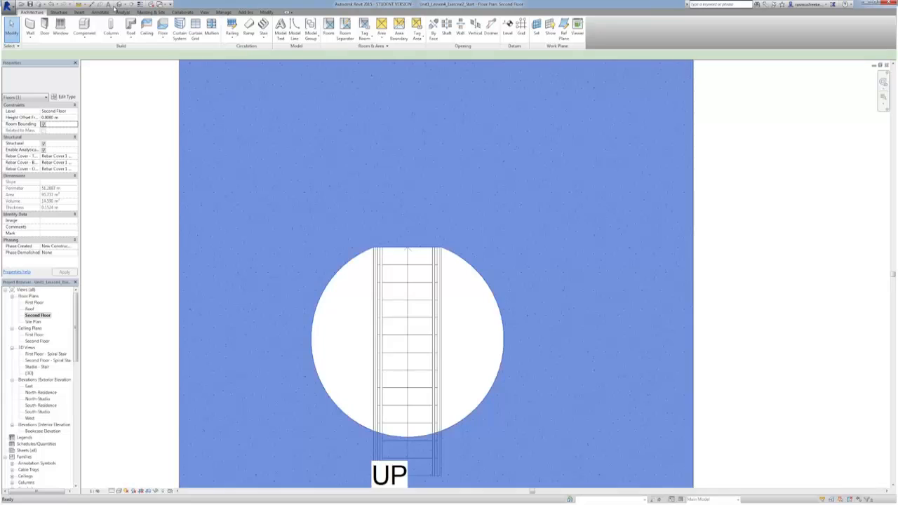
pyautogui.click(117, 6)
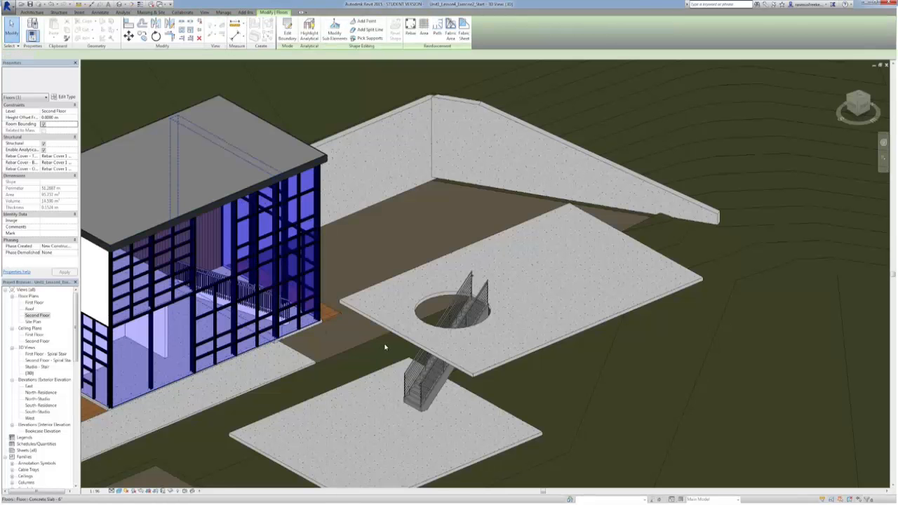
pyautogui.moveTo(385, 346); pyautogui.dragTo(334, 372, button='middle')
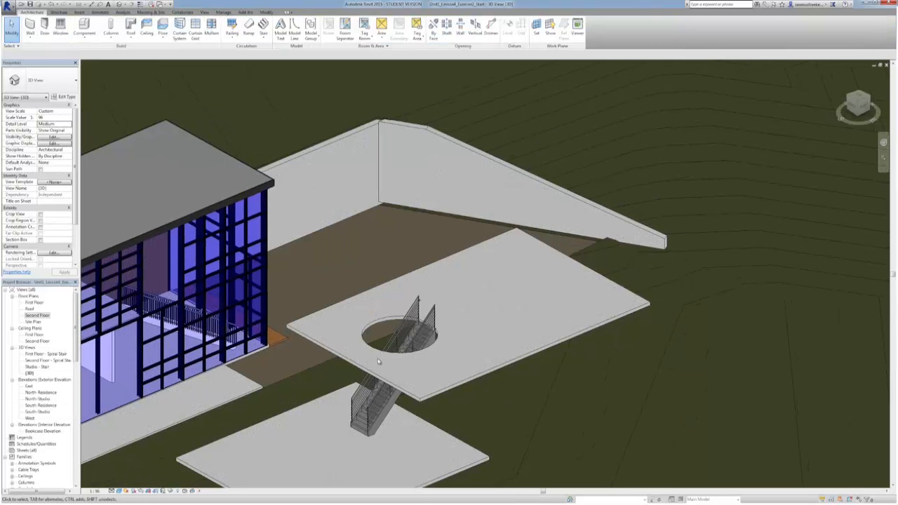
pyautogui.scroll(3, 377, 361)
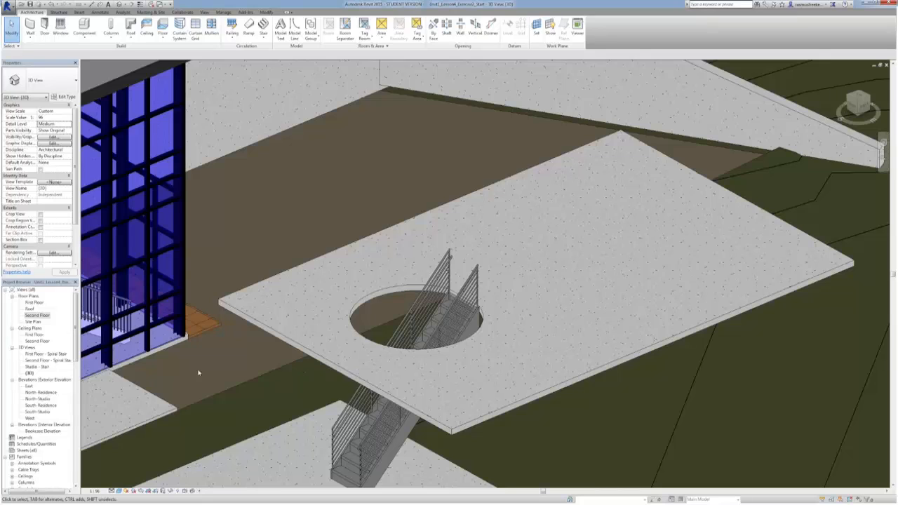
# Create a Guardrail - Pipe railing on the Second Floor along the curved edge of the stair opening
pyautogui.doubleClick(36, 317)
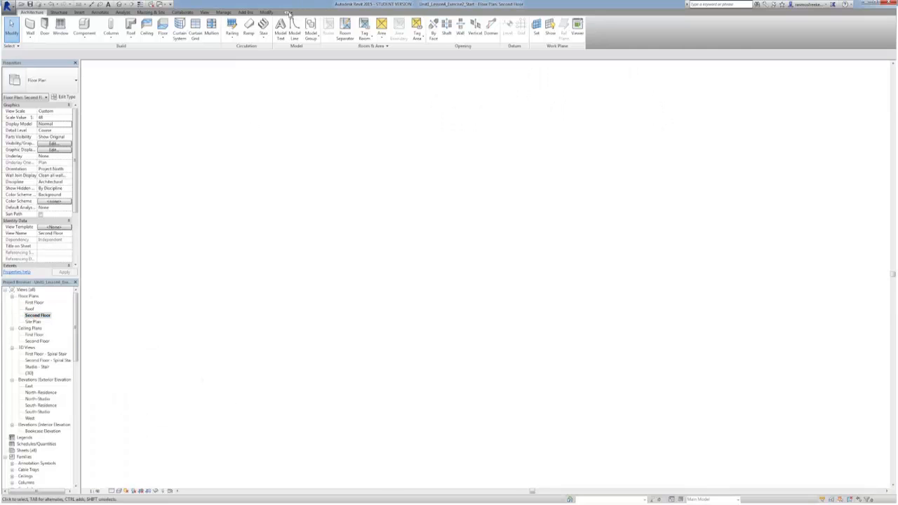
pyautogui.click(233, 30)
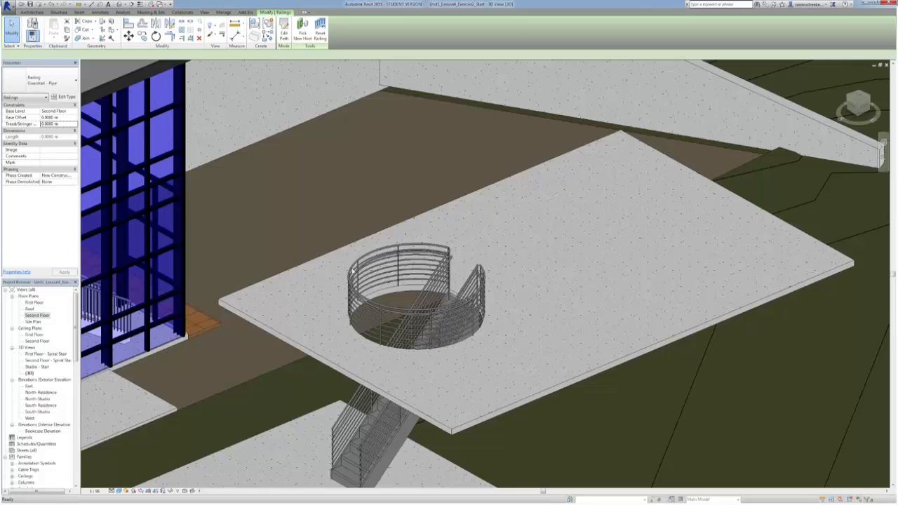
pyautogui.press('Escape')
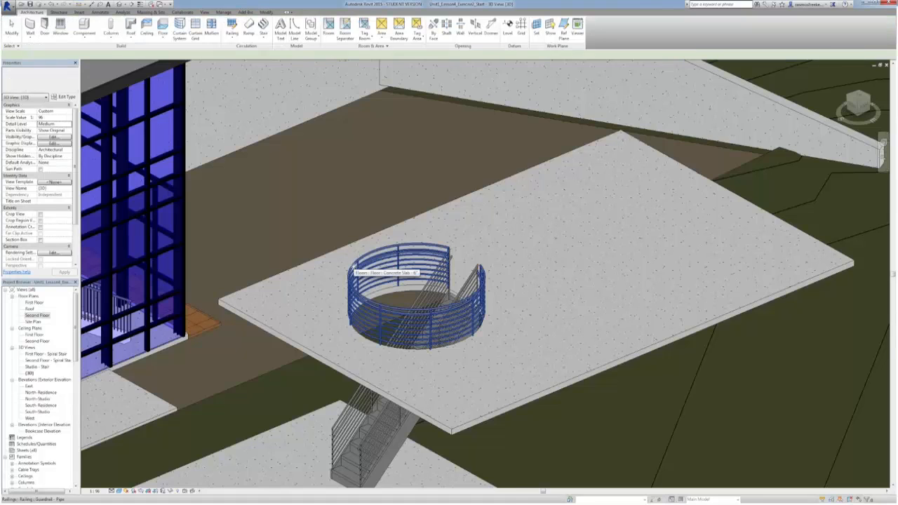
pyautogui.click(323, 267)
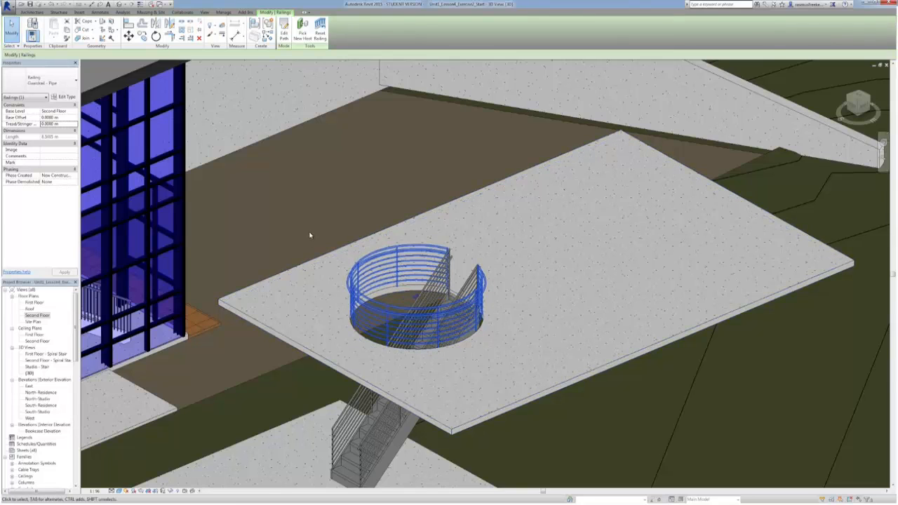
pyautogui.press('Escape')
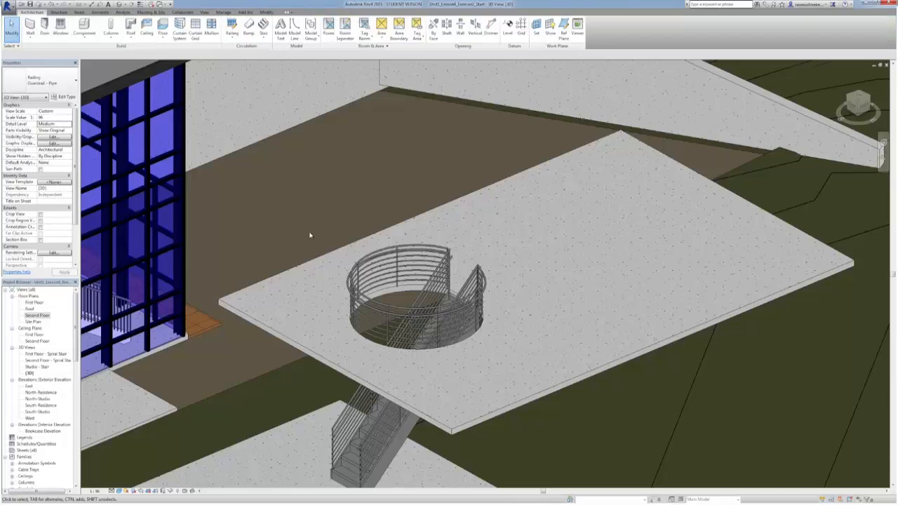
pyautogui.moveTo(310, 234); pyautogui.dragTo(356, 243, button='middle')
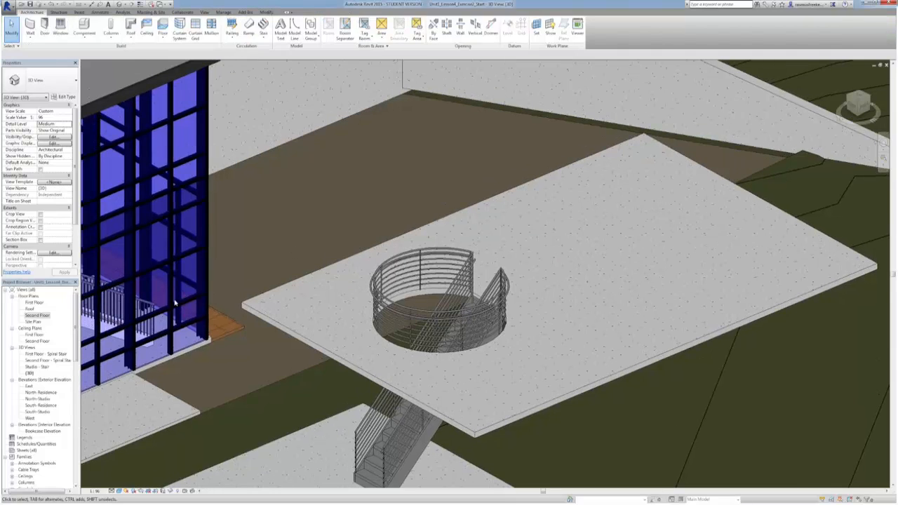
# Open the Second Floor plan and begin a new Guardrail - Pipe railing path for the slab's outer edges
pyautogui.doubleClick(38, 316)
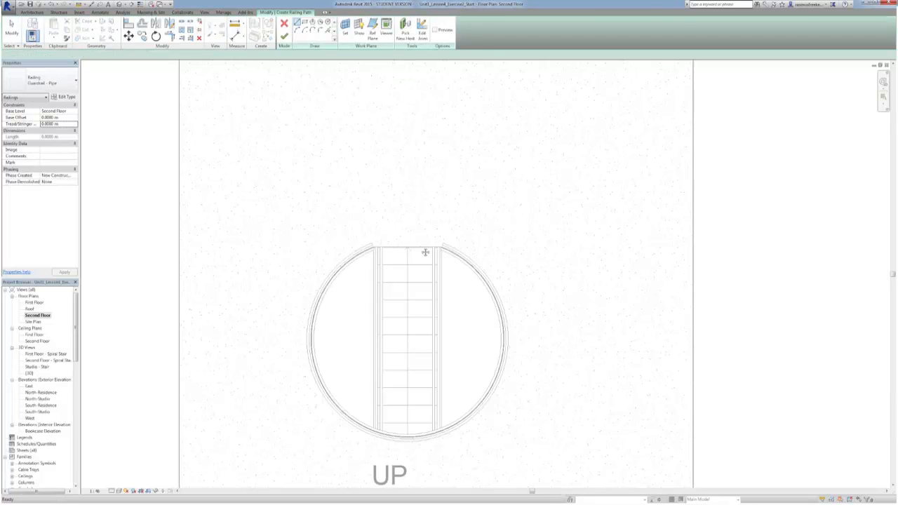
pyautogui.moveTo(426, 252); pyautogui.dragTo(425, 237, button='middle')
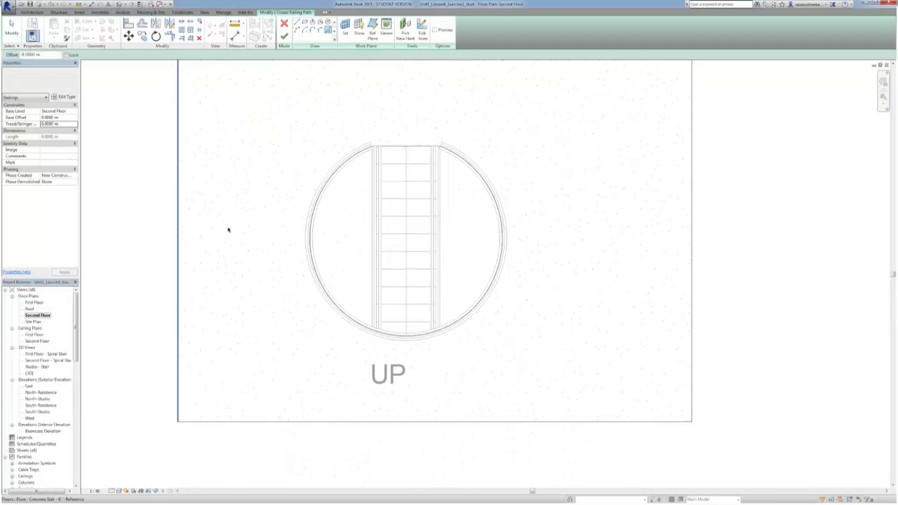
pyautogui.click(692, 422)
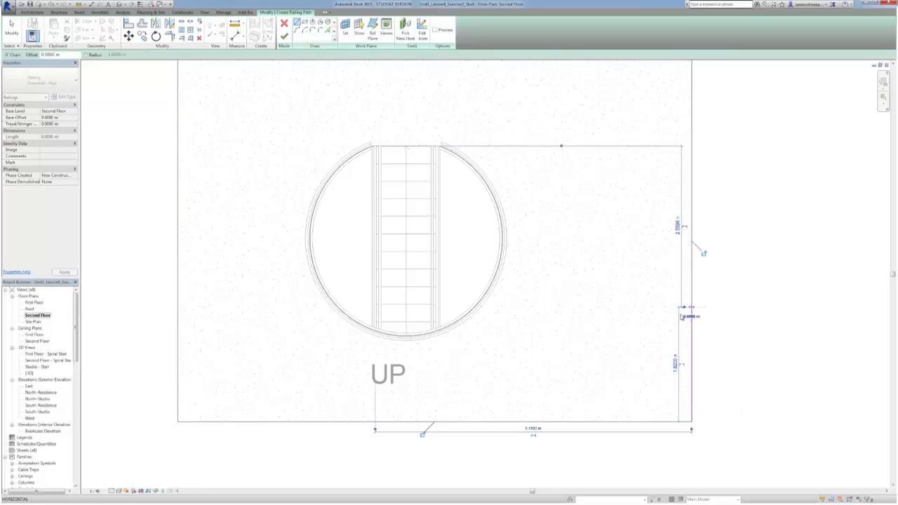
pyautogui.press('Escape')
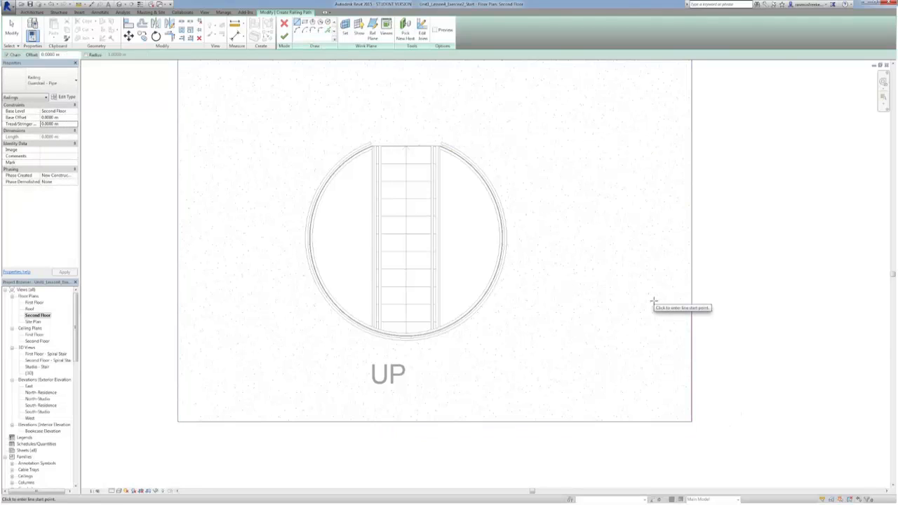
pyautogui.press('Escape')
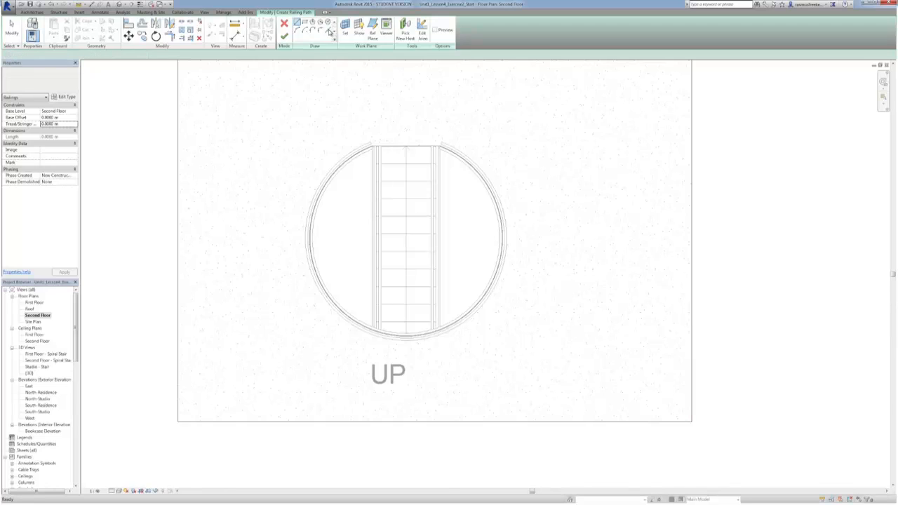
# Sketch the railing path, about 22.4 m overall, along the slab's left and lower edges and partway up its right edge, and finish it
pyautogui.click(329, 30)
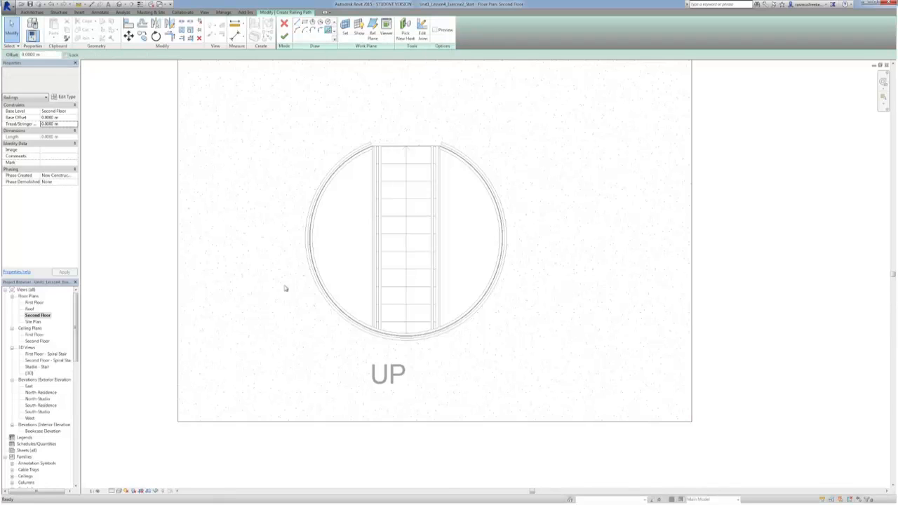
pyautogui.click(313, 422)
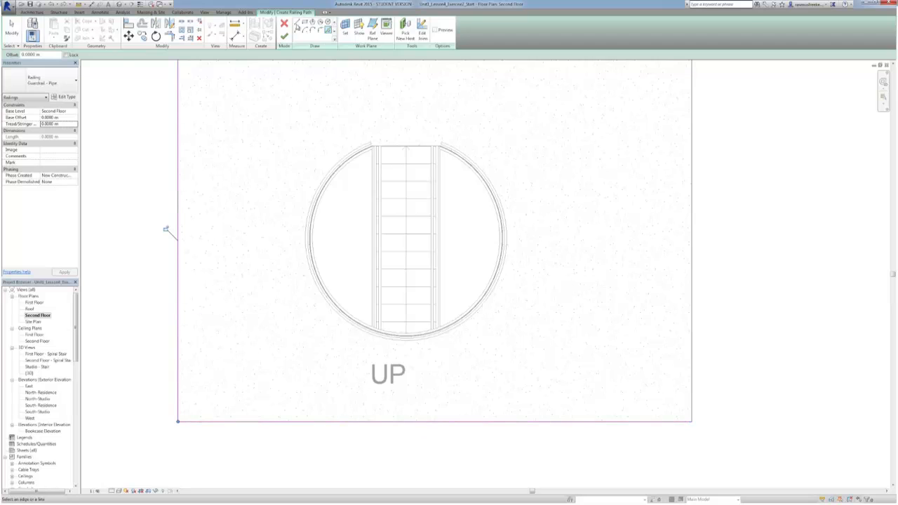
pyautogui.press('l')
pyautogui.press('i')
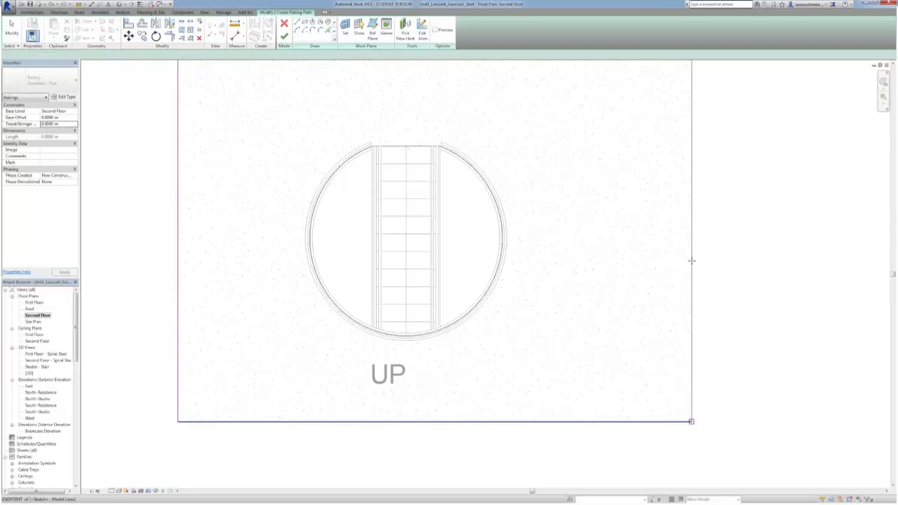
pyautogui.click(691, 421)
pyautogui.click(691, 260)
pyautogui.press('Escape')
pyautogui.press('Escape')
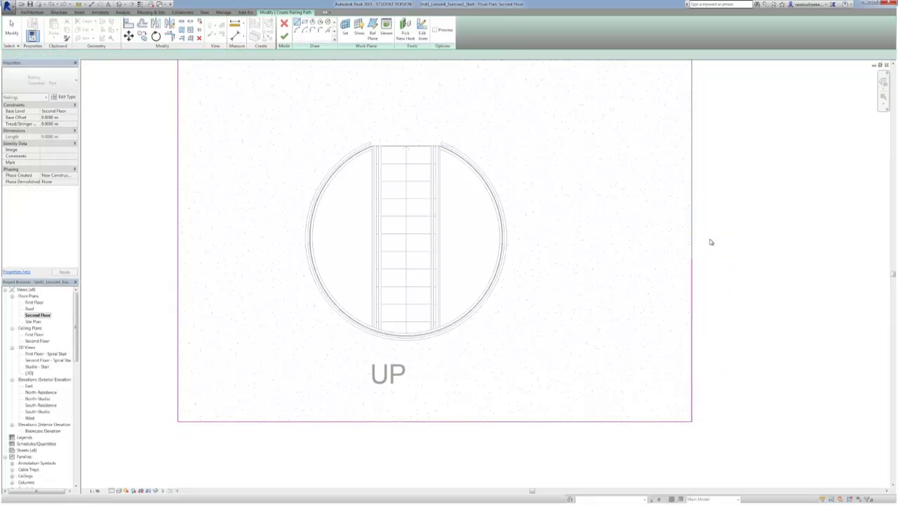
pyautogui.click(285, 37)
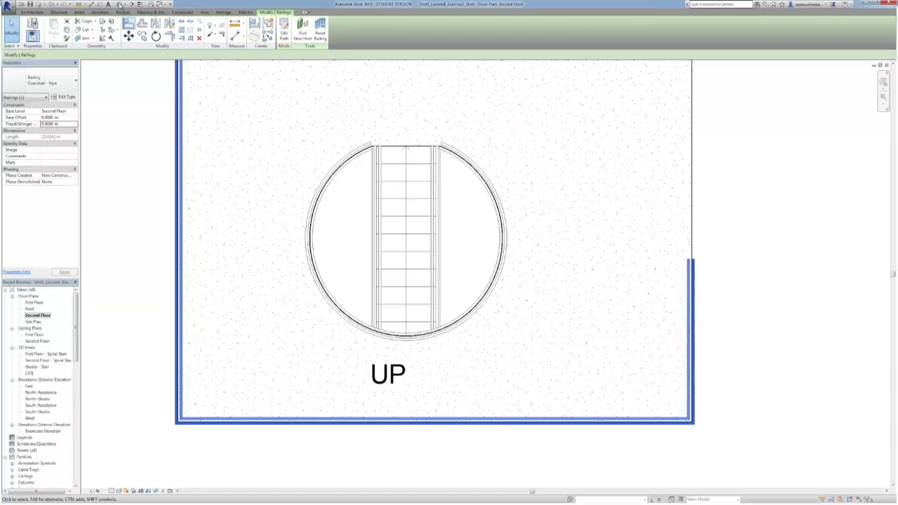
# Change the slab-edge railing's type to Guardrail - Rectangular in the 3D view
pyautogui.click(119, 4)
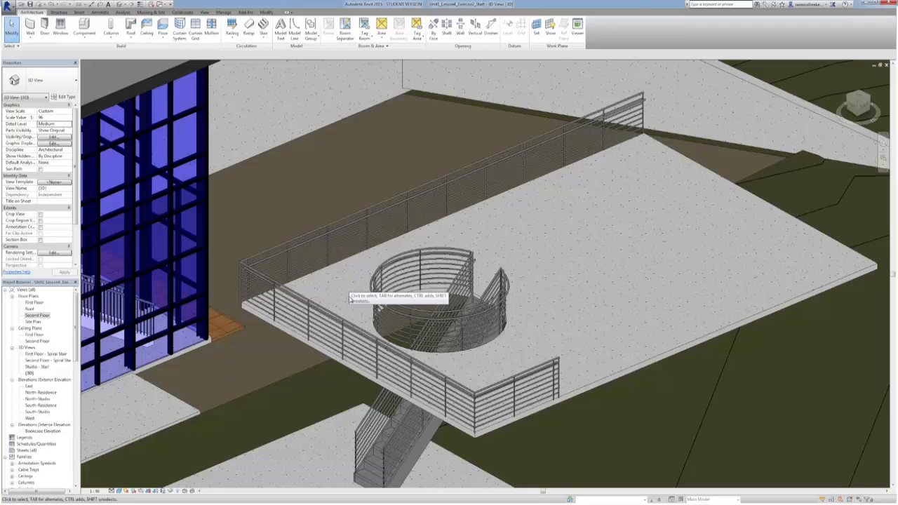
pyautogui.click(327, 313)
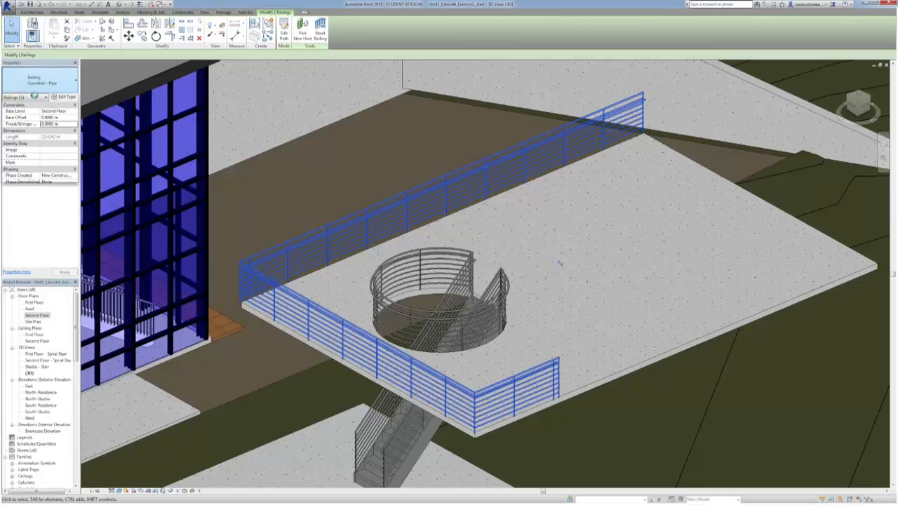
pyautogui.click(36, 85)
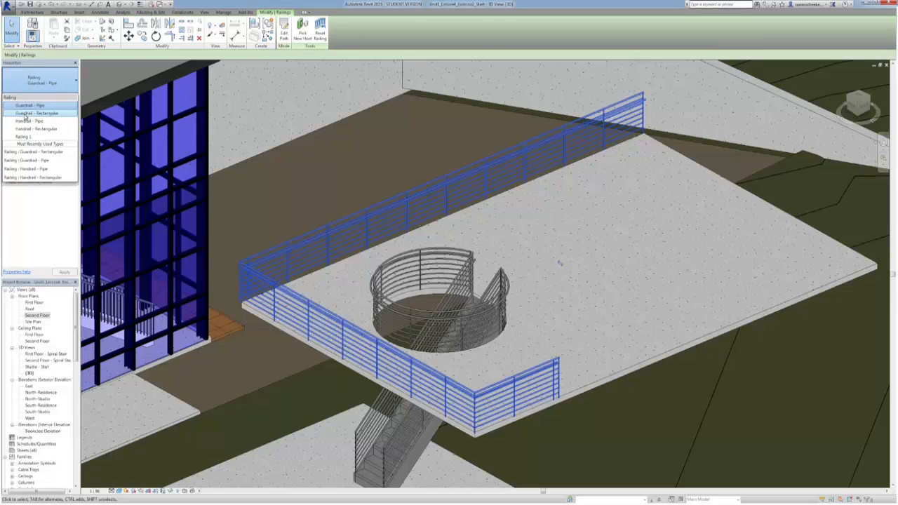
pyautogui.click(28, 113)
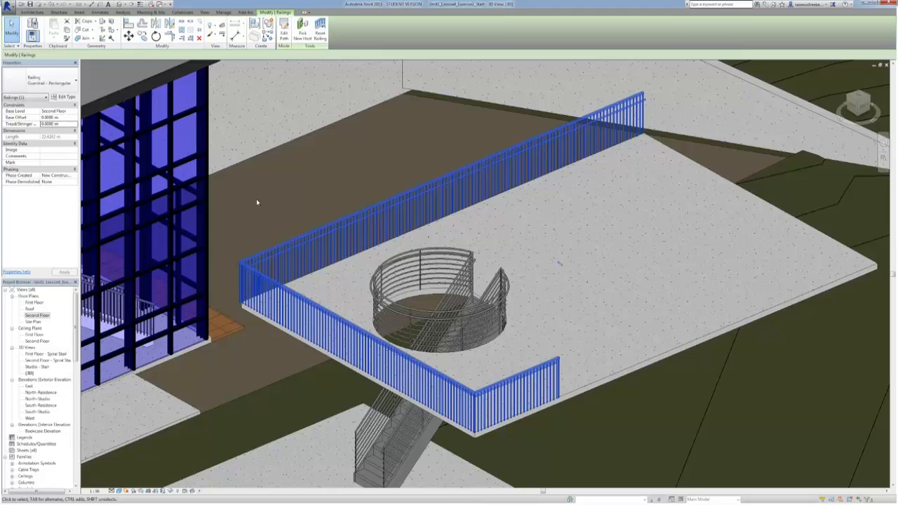
pyautogui.press('Escape')
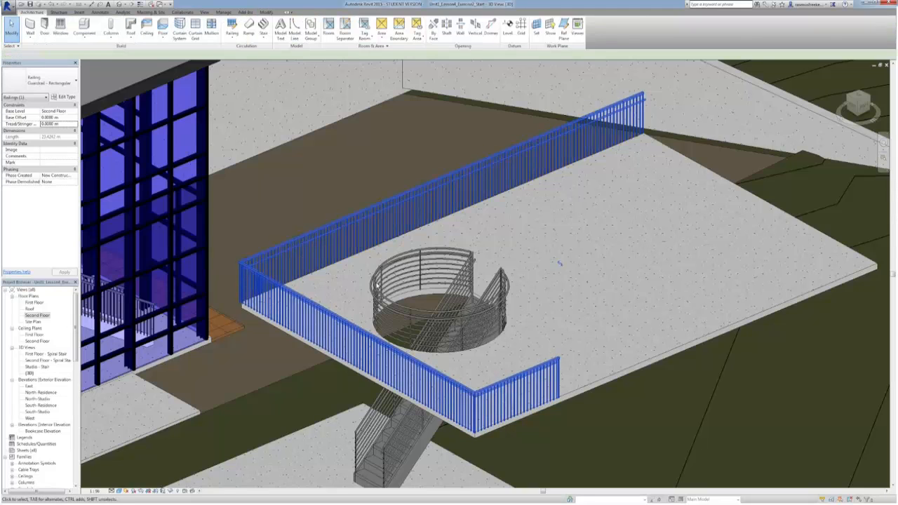
# Examine the type properties of the curved railing around the stair opening, including its type duplication option and non-continuous rail structure
pyautogui.click(381, 307)
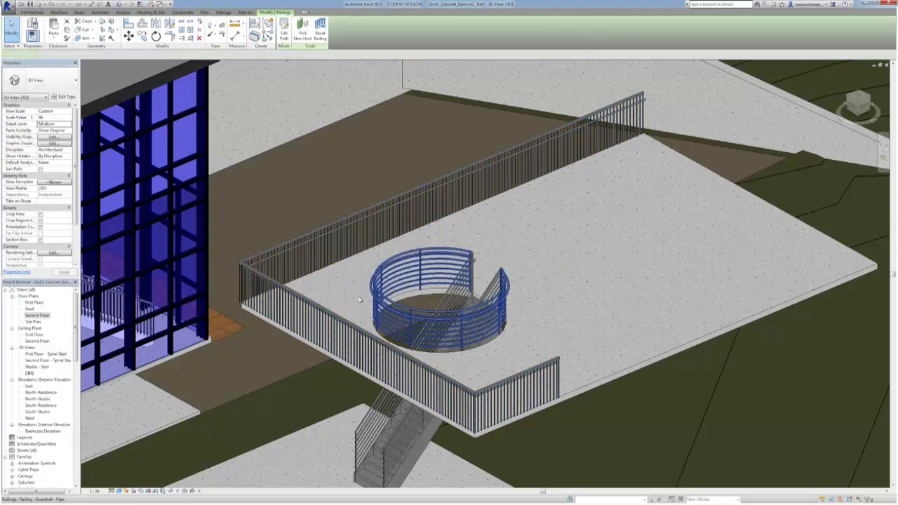
pyautogui.click(65, 96)
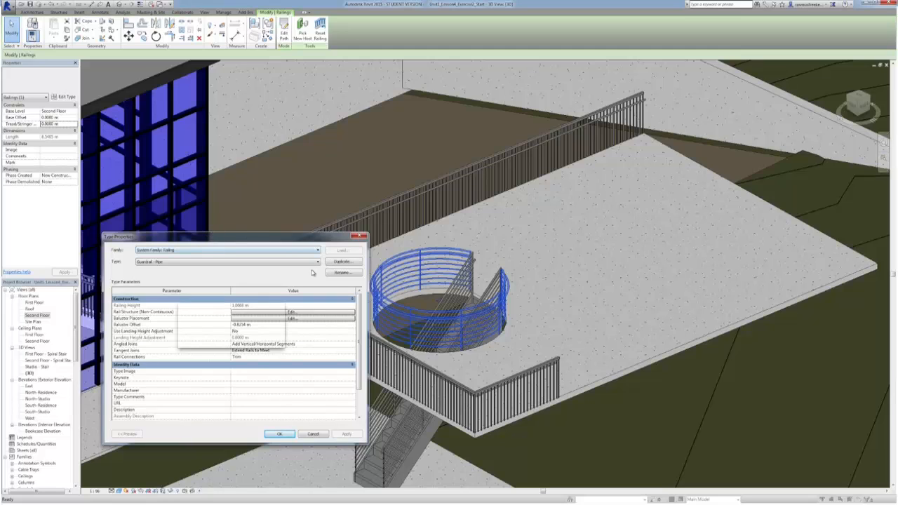
pyautogui.click(342, 261)
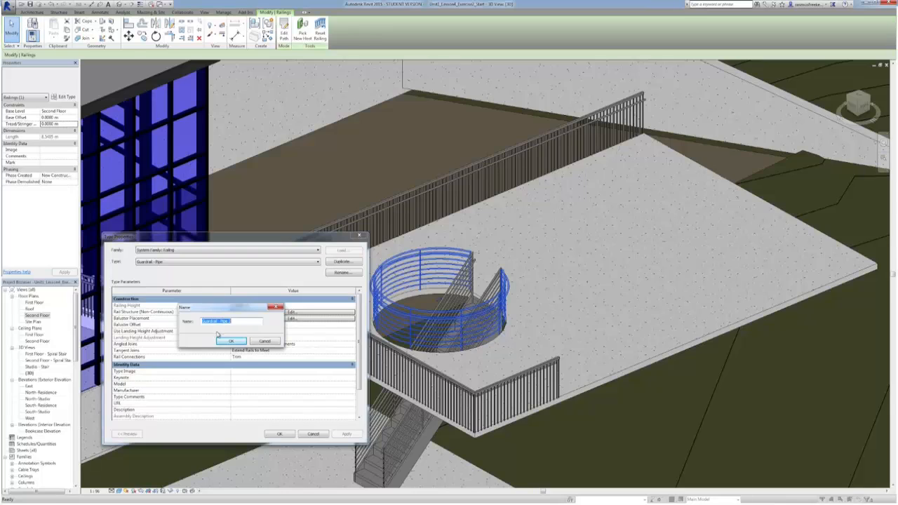
pyautogui.click(264, 340)
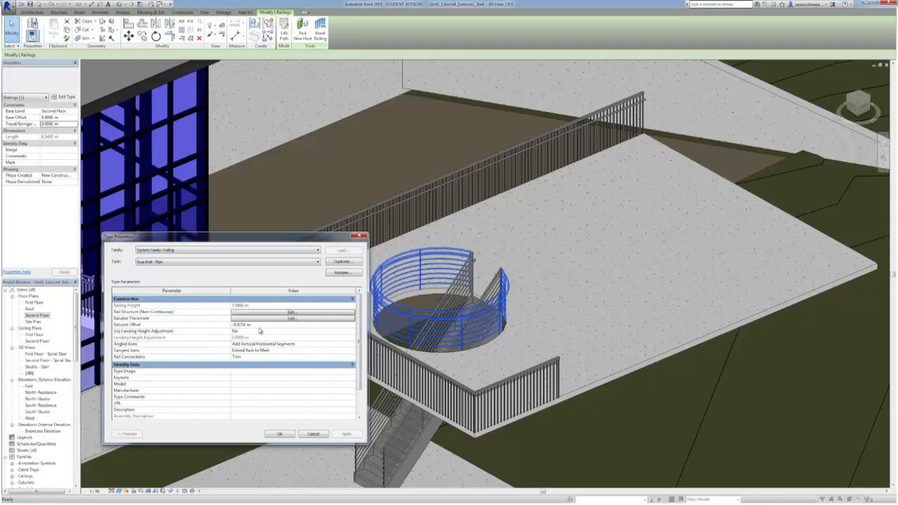
pyautogui.click(261, 313)
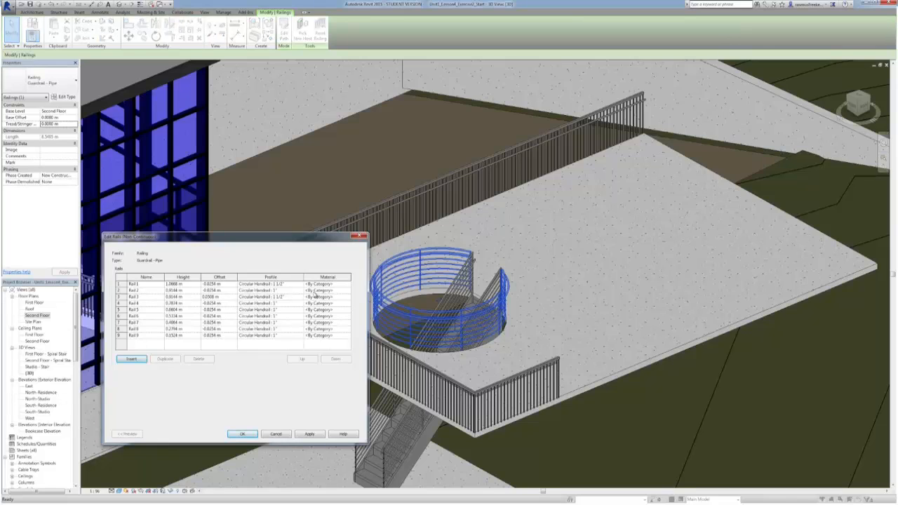
pyautogui.click(276, 435)
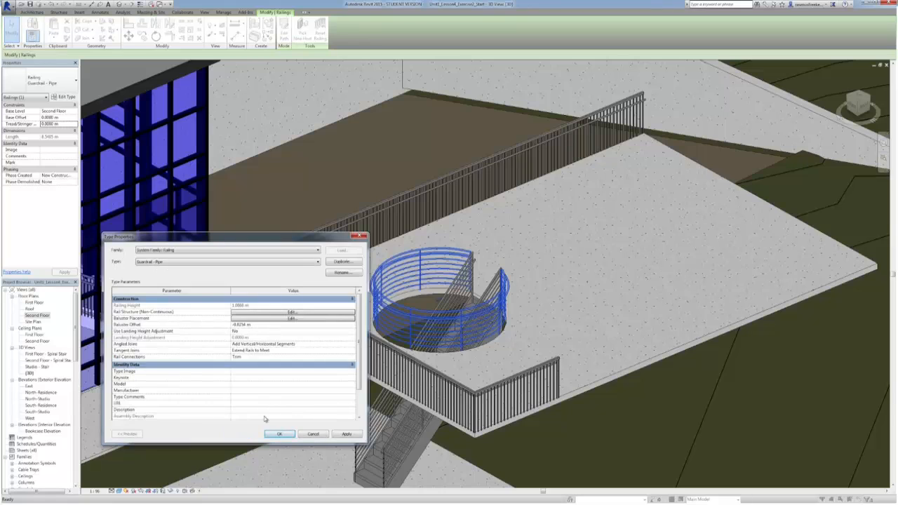
pyautogui.click(277, 435)
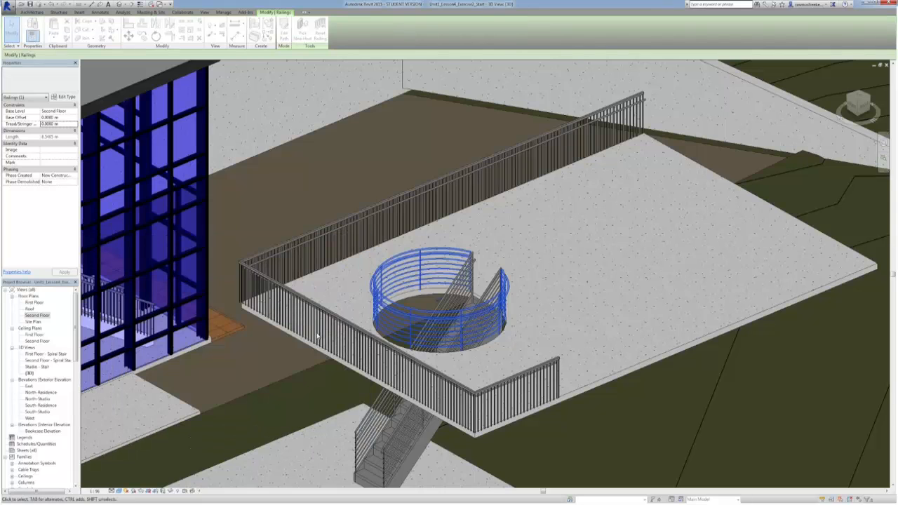